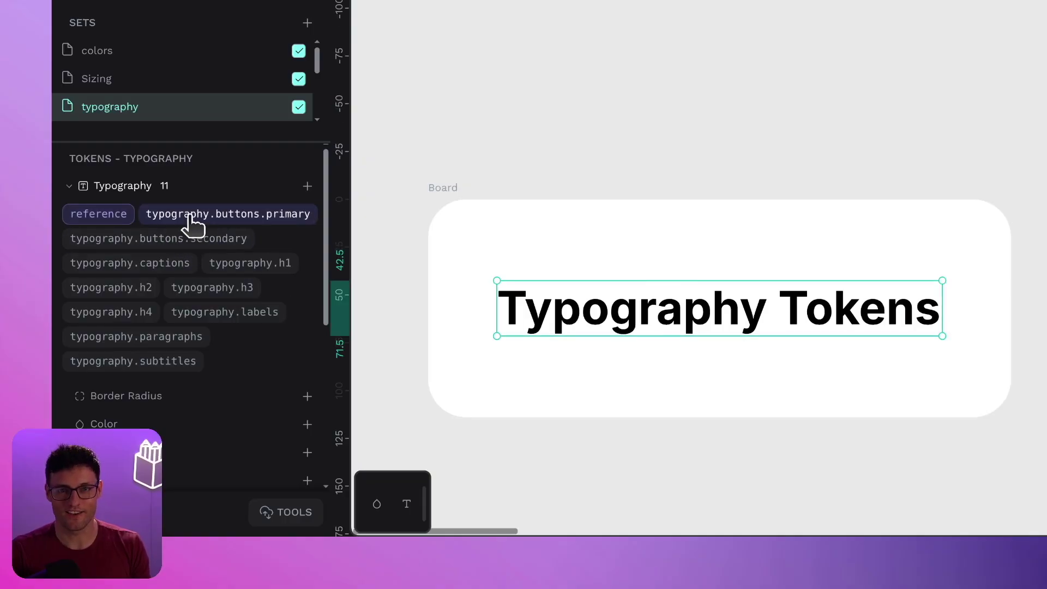
Step: Apply buttons.primary, buttons.secondary, captions, h1, h2 and h3 typography tokens to the text
click(188, 218)
click(157, 240)
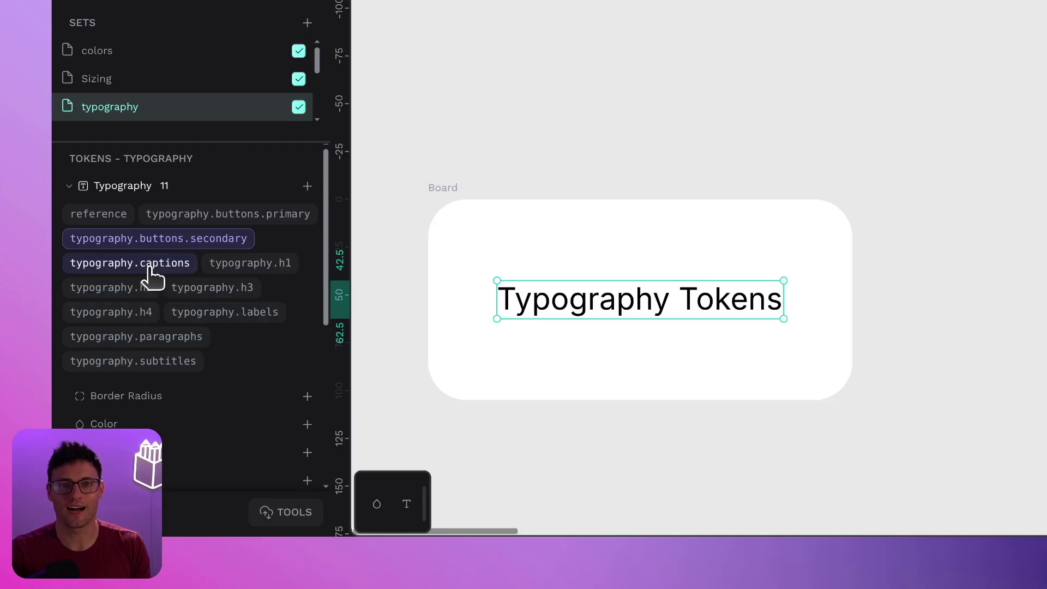
click(144, 266)
click(262, 268)
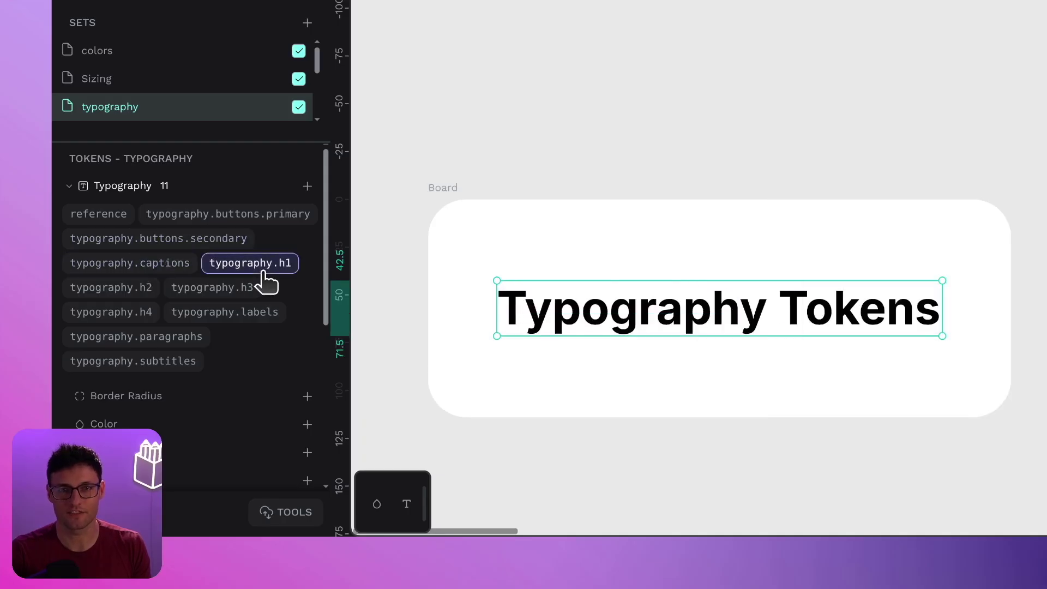
click(115, 292)
click(210, 292)
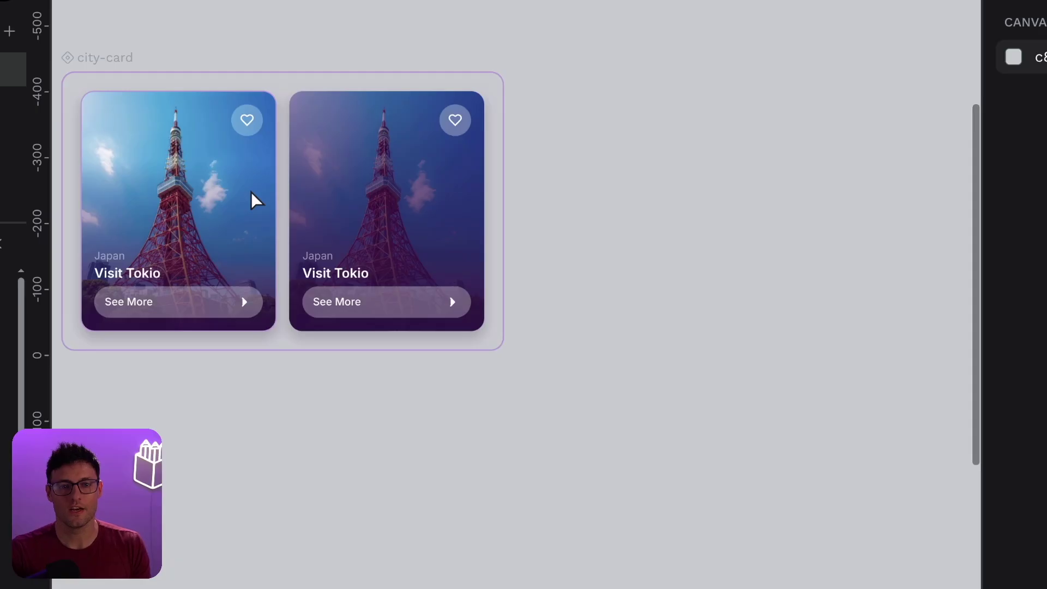
Step: Add a third city card, resend the two pending invitations, and open the account menu
click(254, 198)
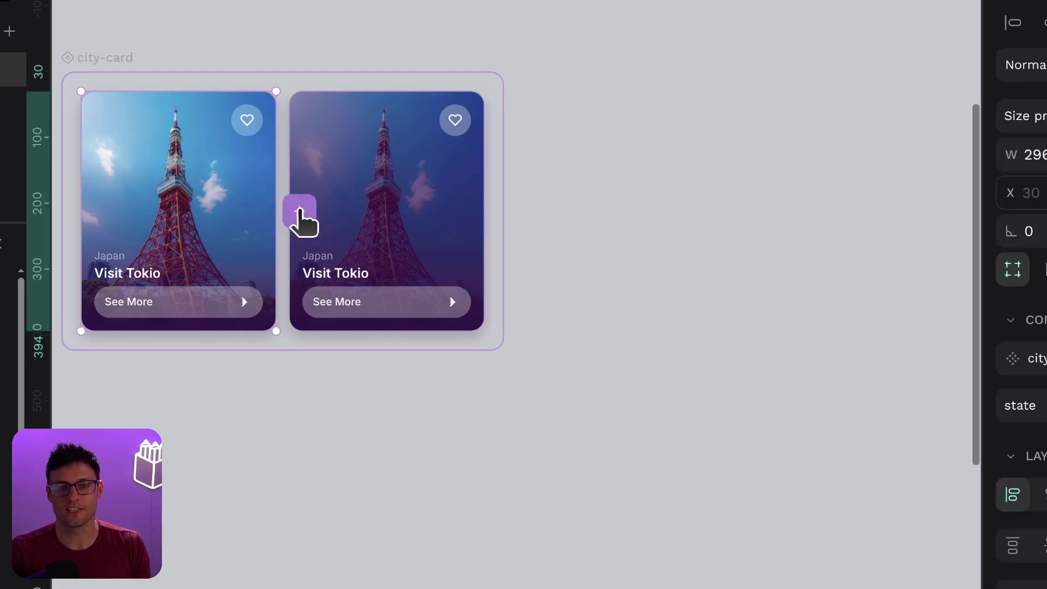
click(299, 217)
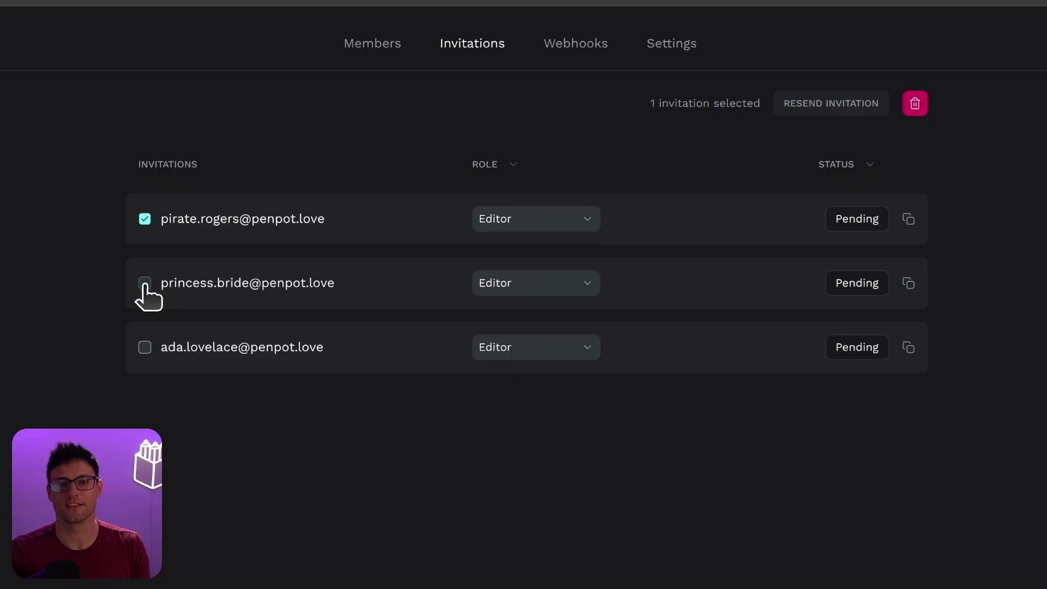
click(144, 283)
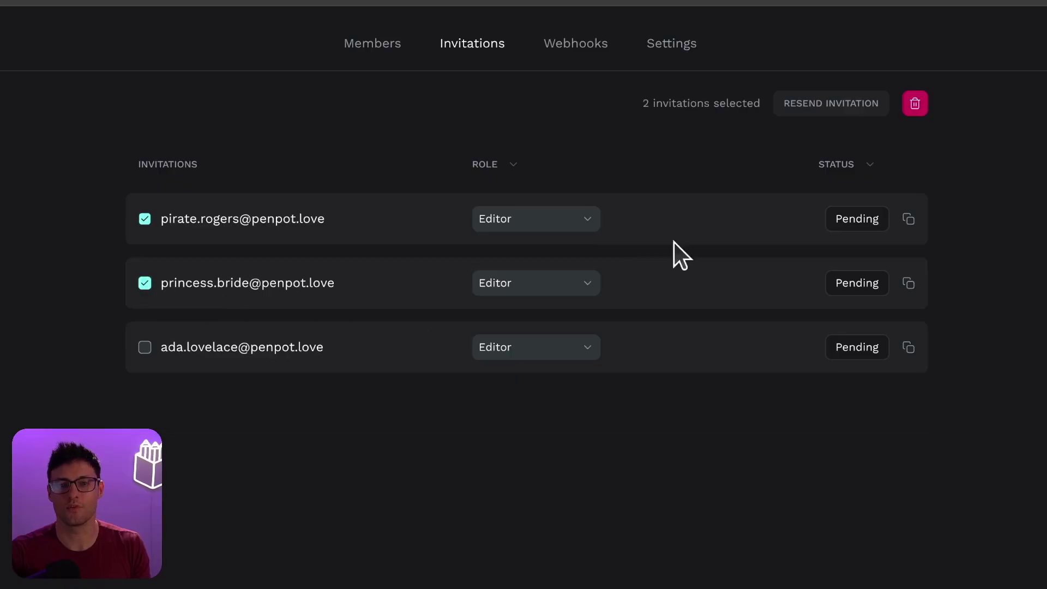
click(807, 113)
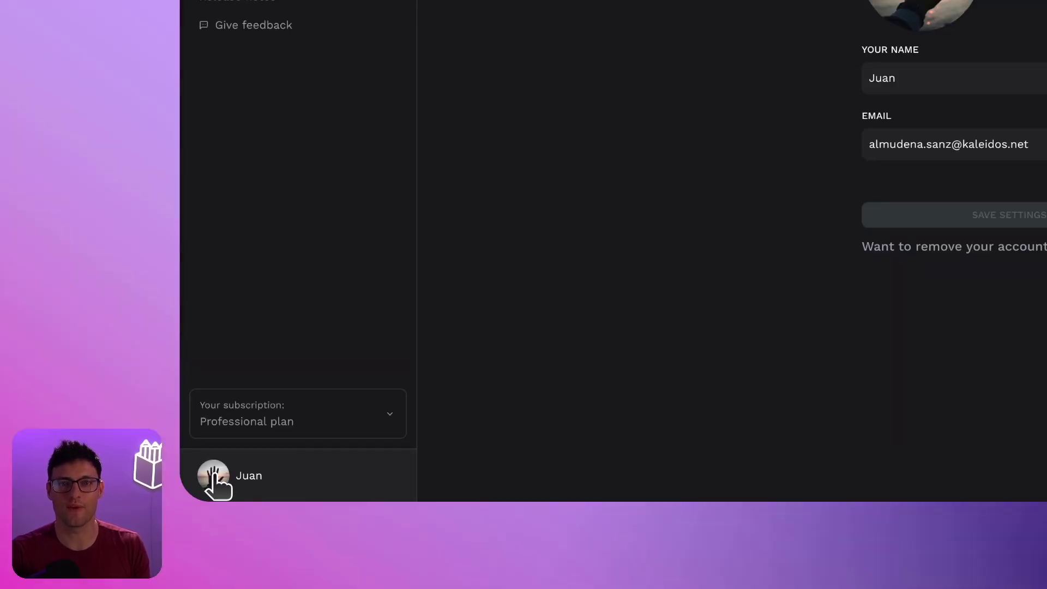
click(215, 473)
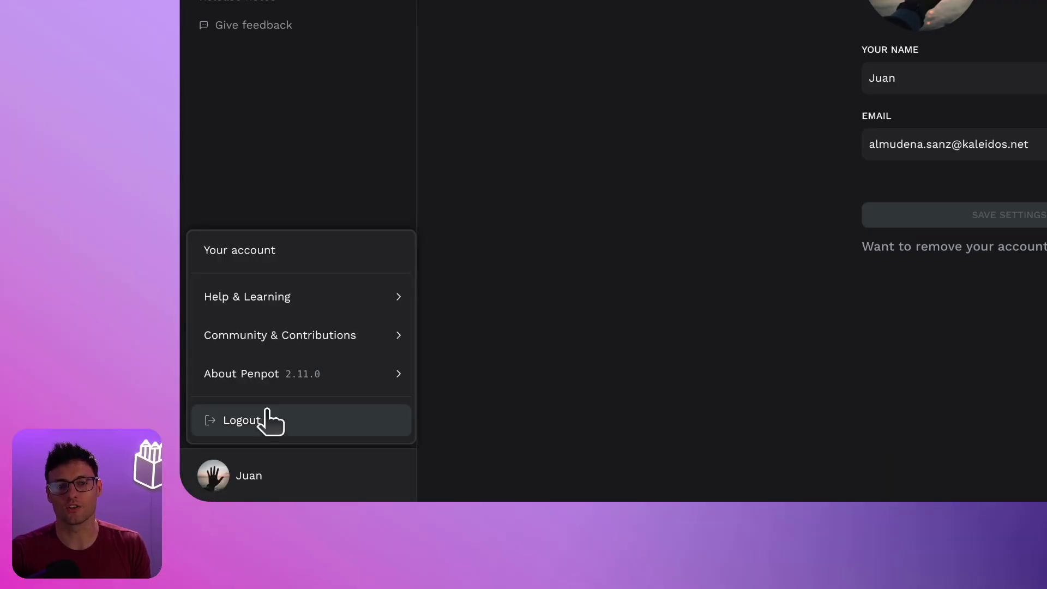
mouse_move(325, 376)
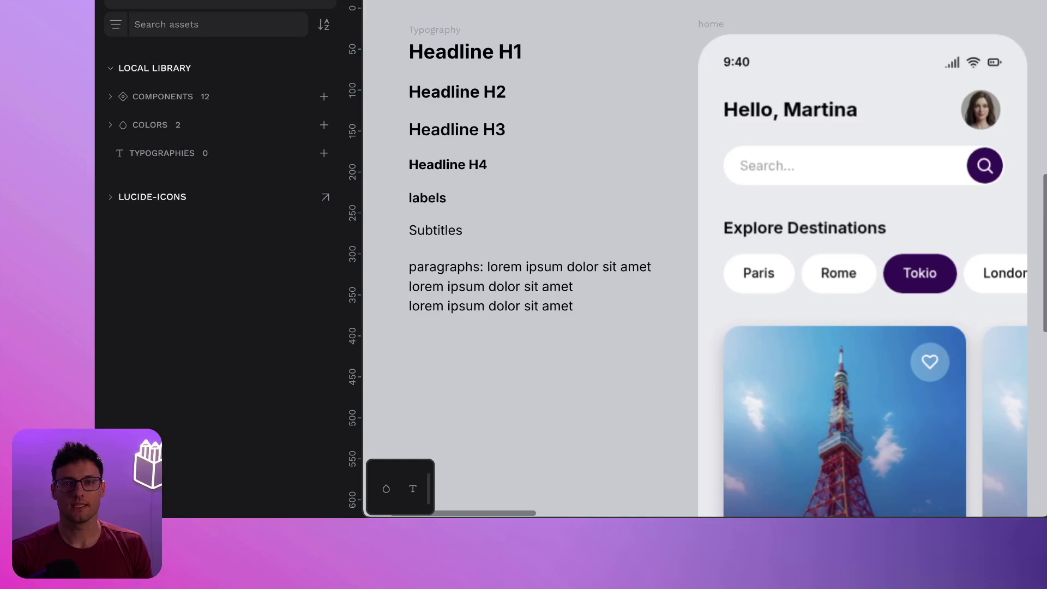
Step: Show design tokens, expand Font Family, Font Size, Font Weight and Letter Spacing, and open the typography set
key(alt+t)
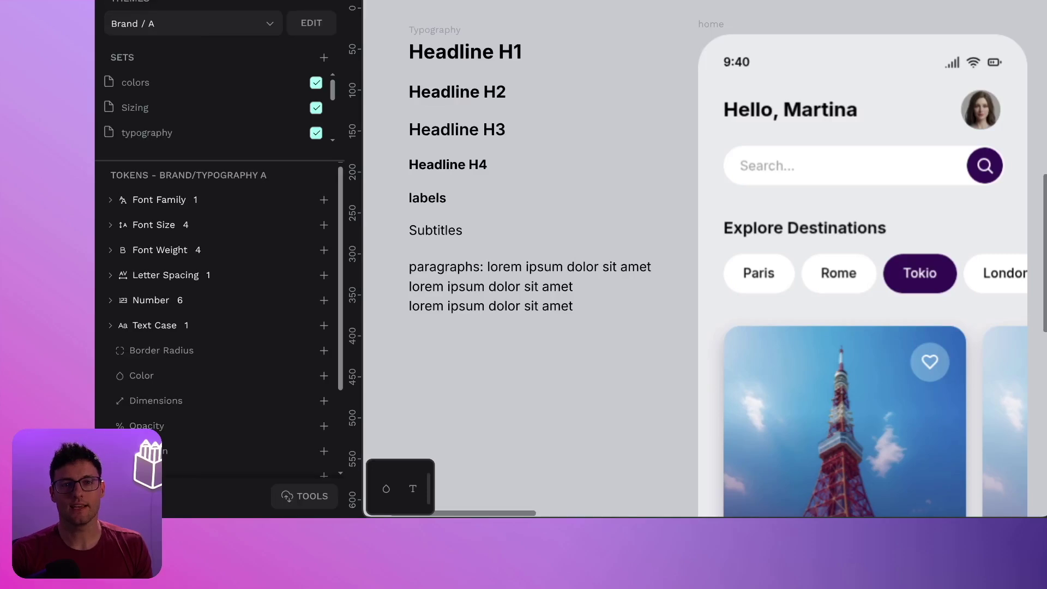
click(111, 199)
click(110, 256)
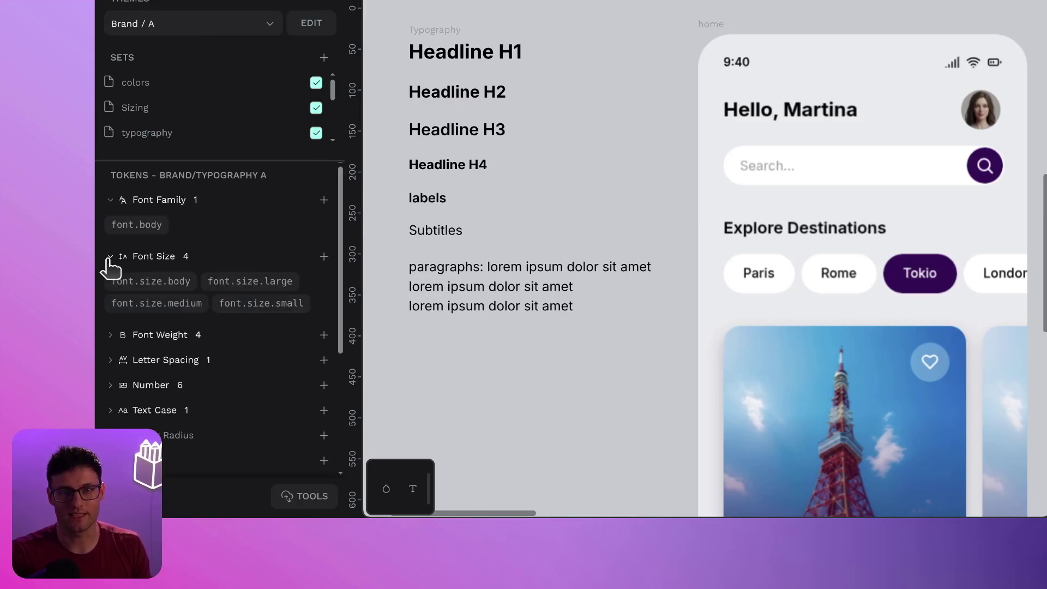
click(111, 335)
scroll(139, 399, down, 2)
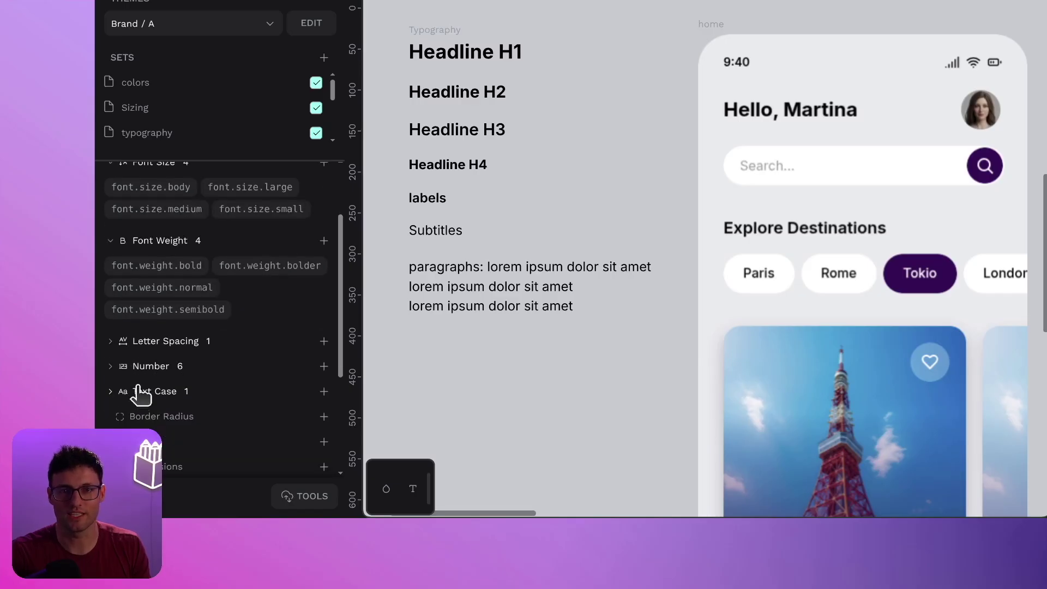
click(114, 344)
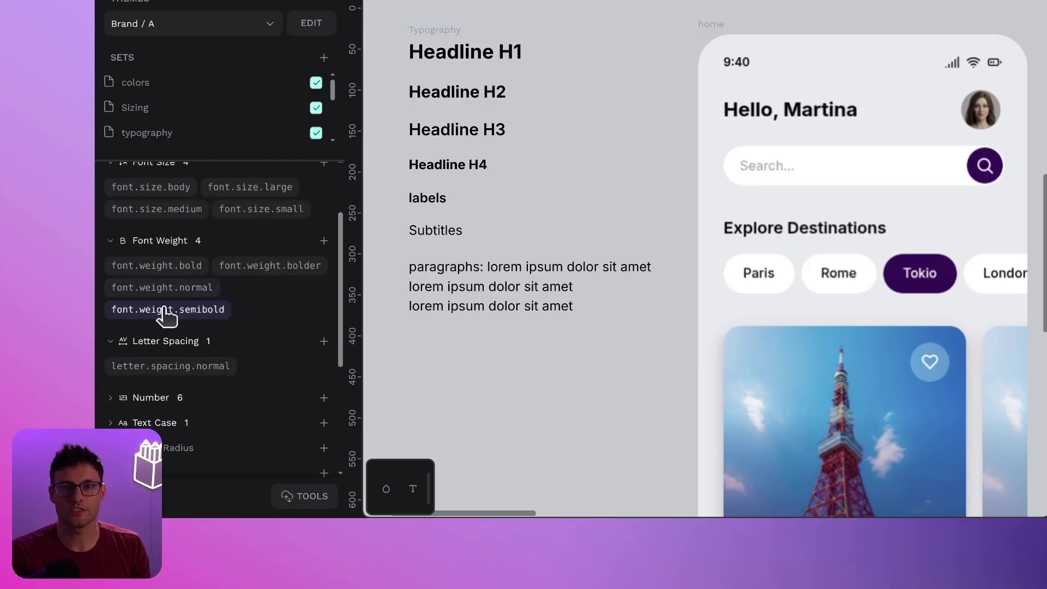
scroll(163, 305, up, 2)
click(157, 134)
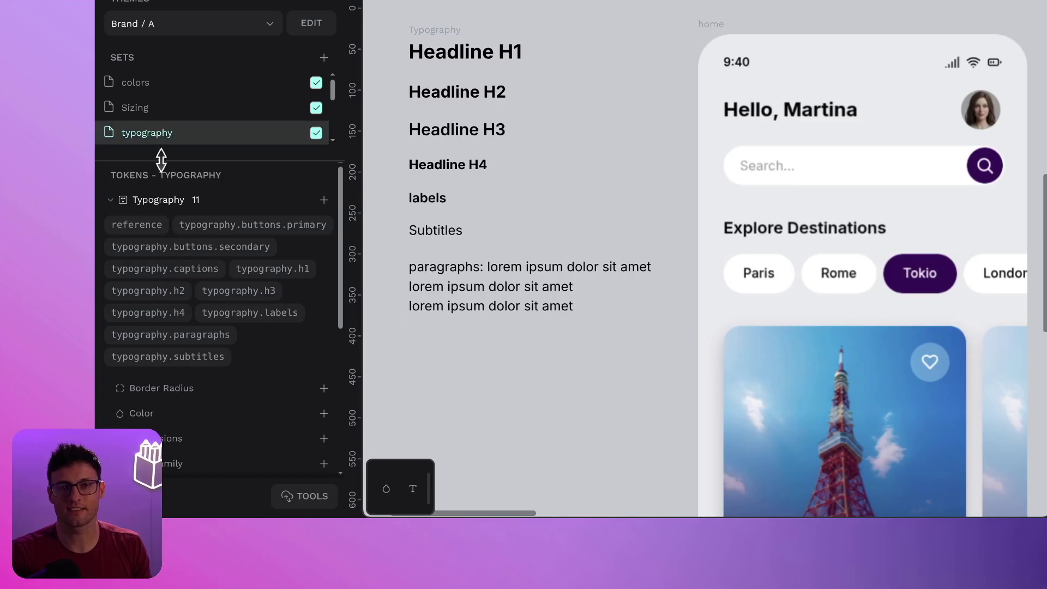
Step: Review the typography.buttons.primary token in its editor and close it without changes
right_click(236, 229)
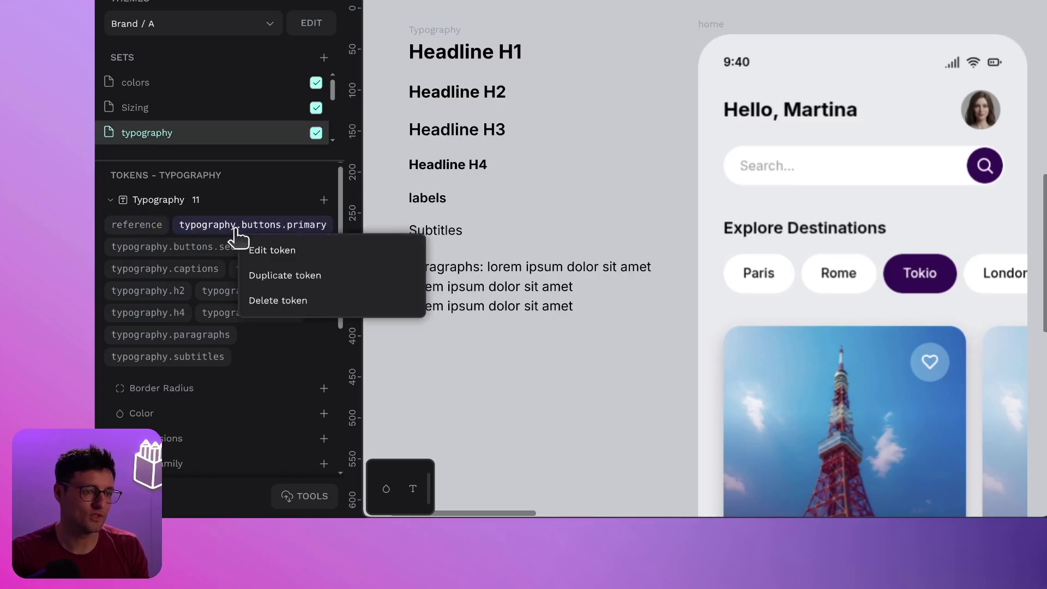
click(265, 248)
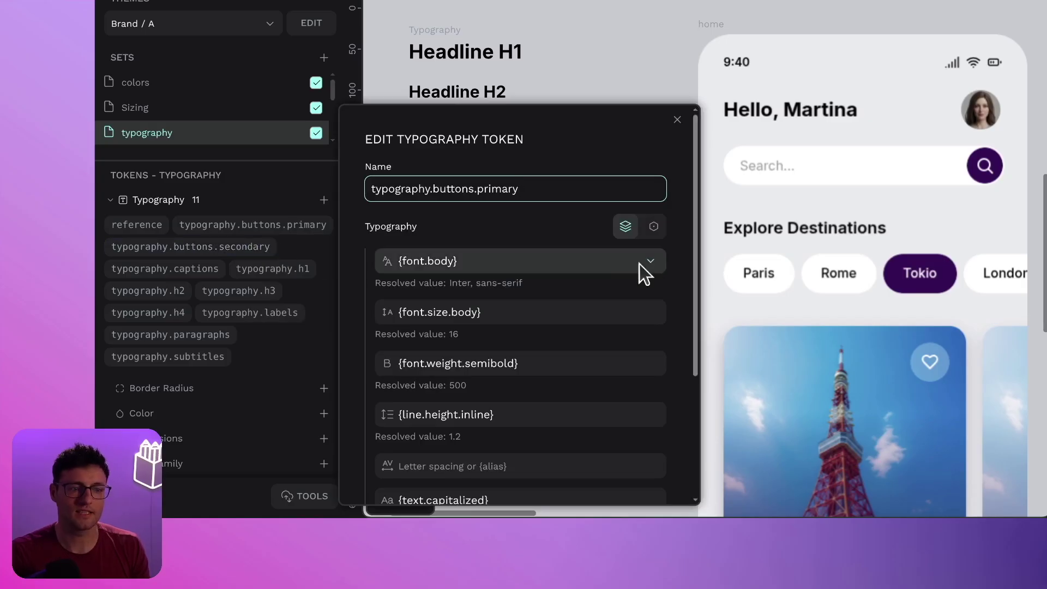
scroll(614, 304, down, 2)
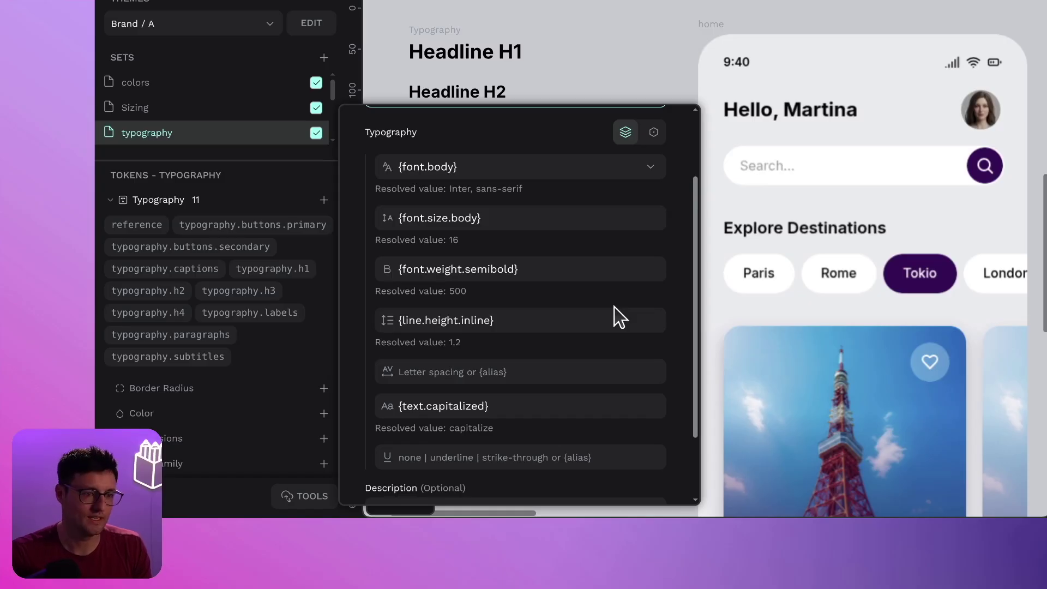
scroll(614, 318, up, 2)
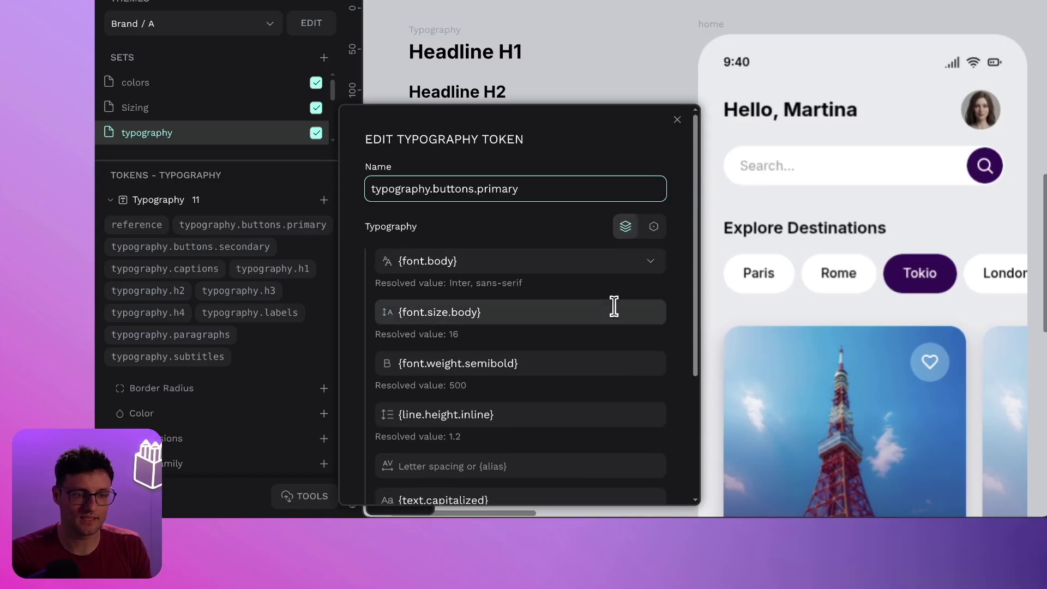
click(676, 121)
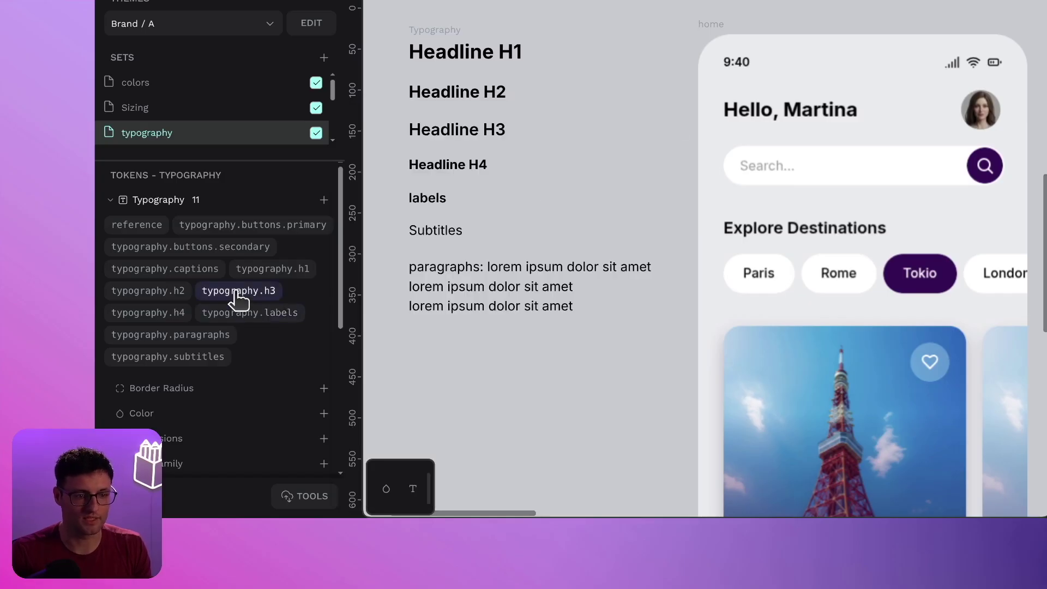
Step: Review and close typography.h3, then check typography.subtitles resolves to Inter, 16, 400, 1.2
right_click(238, 298)
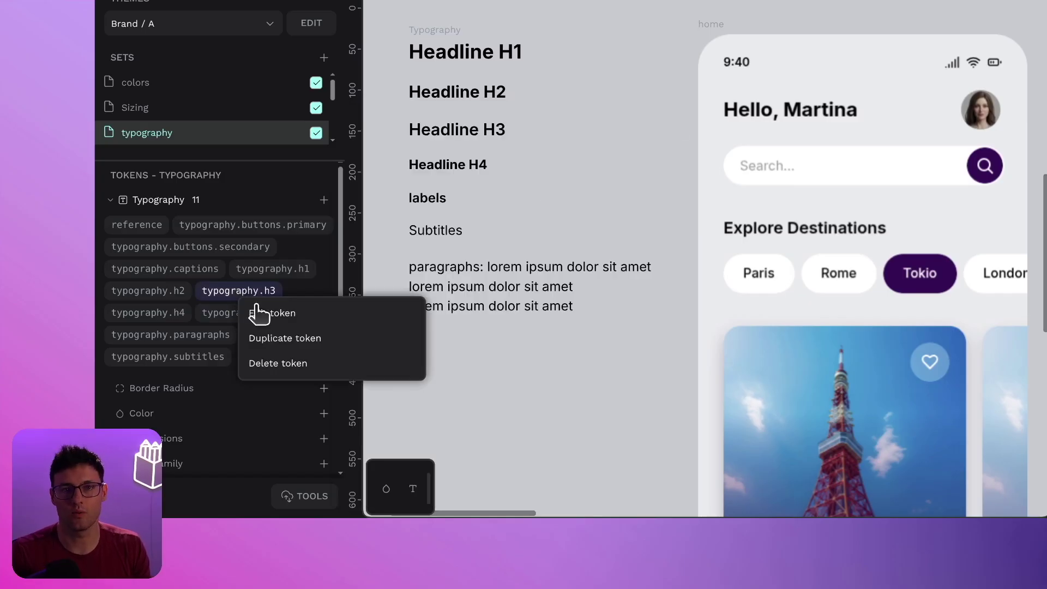
click(273, 311)
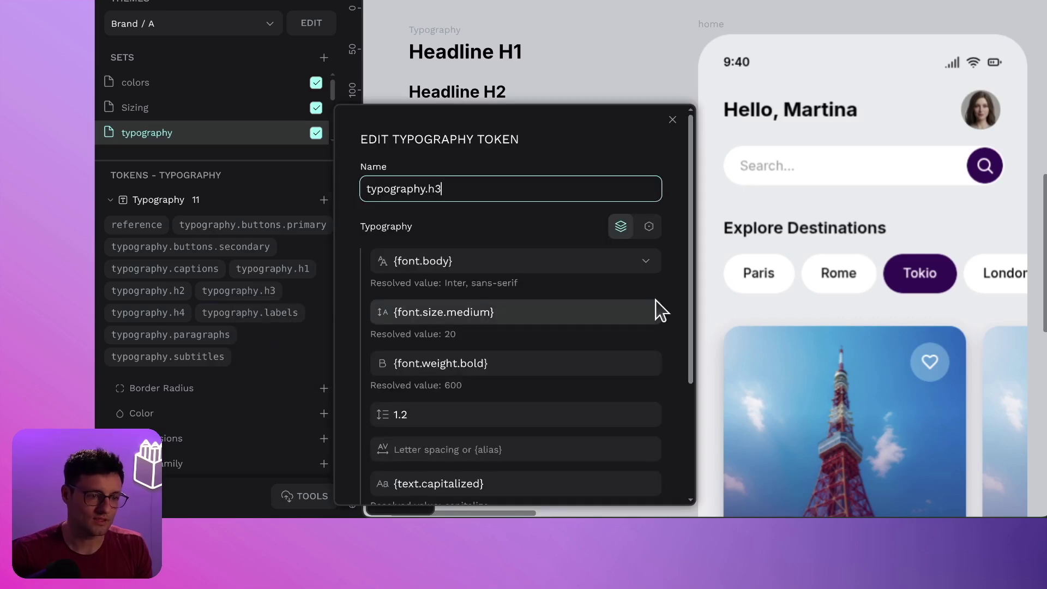
scroll(667, 300, down, 2)
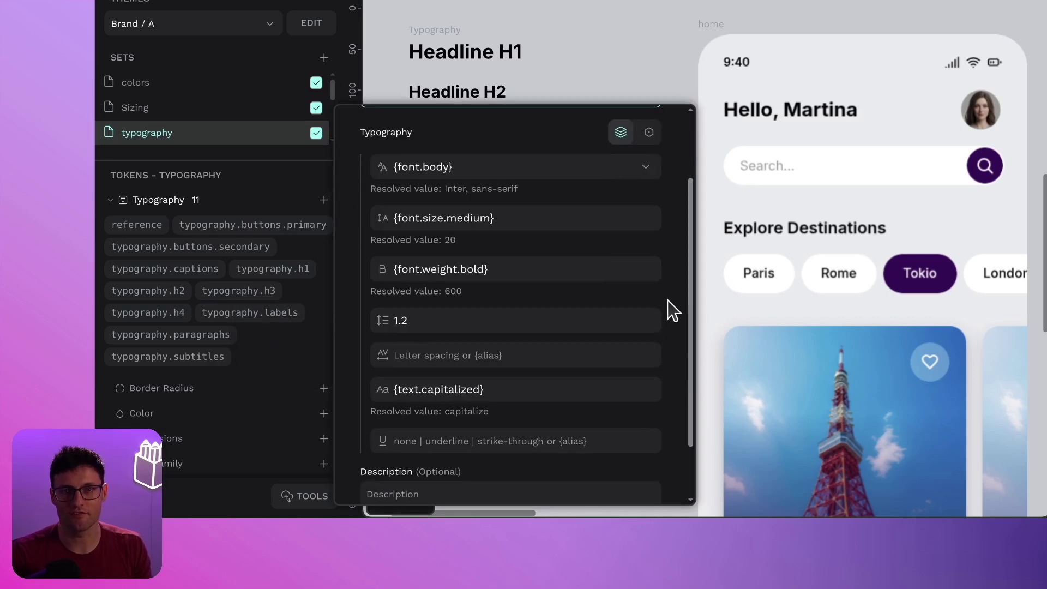
scroll(688, 185, up, 2)
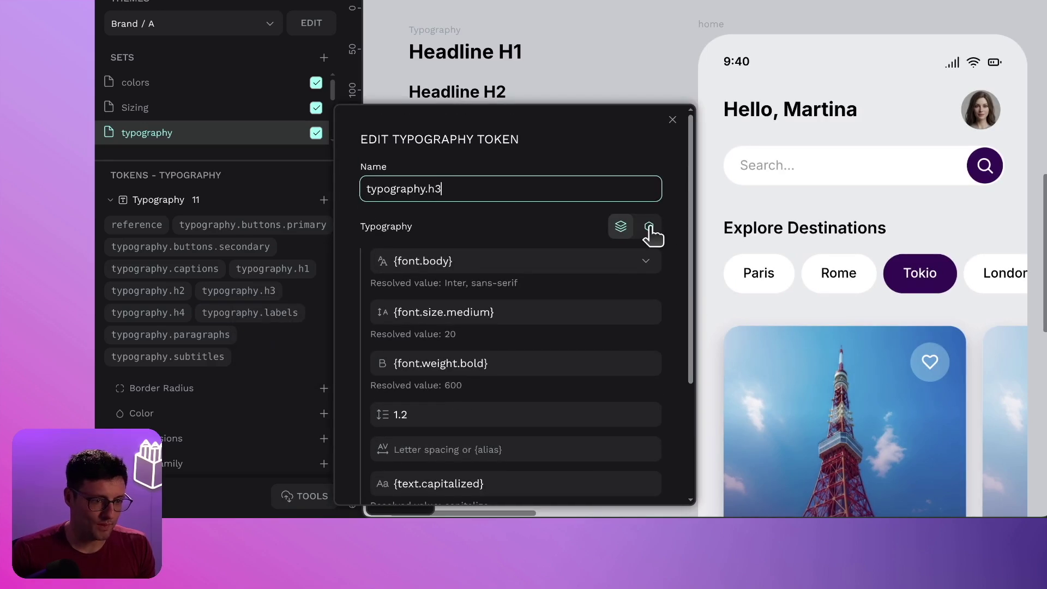
click(673, 121)
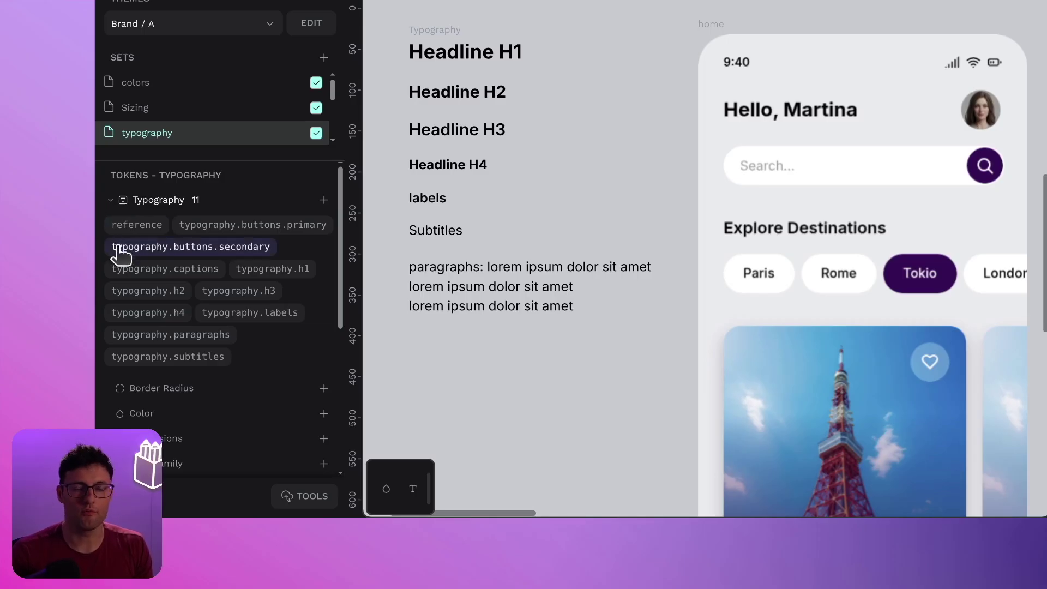
mouse_move(206, 371)
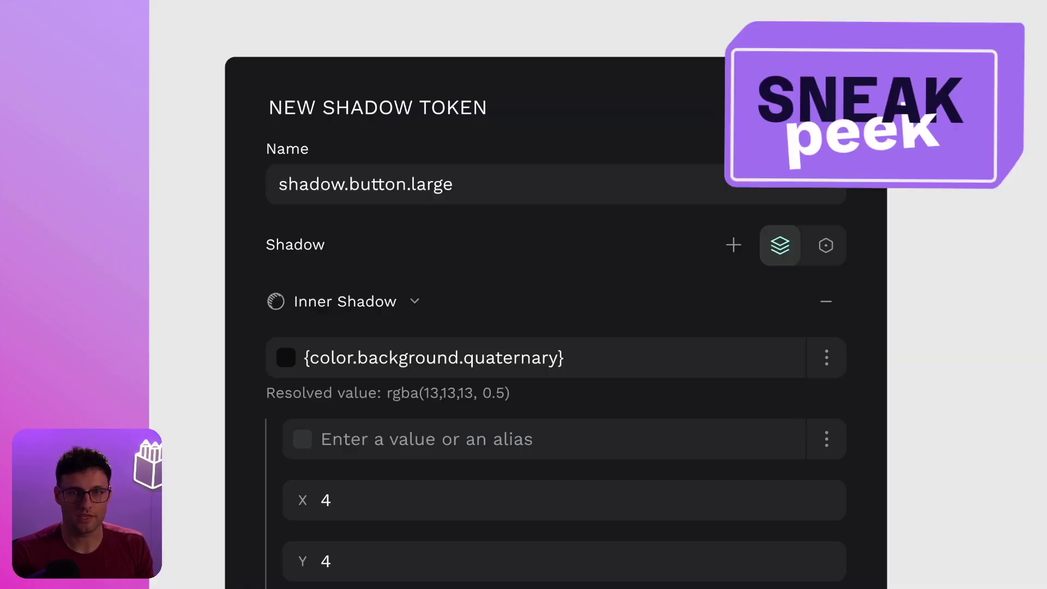
Step: Scroll down the New Shadow Token dialog toward the Drop Shadow section
scroll(534, 327, down, 8)
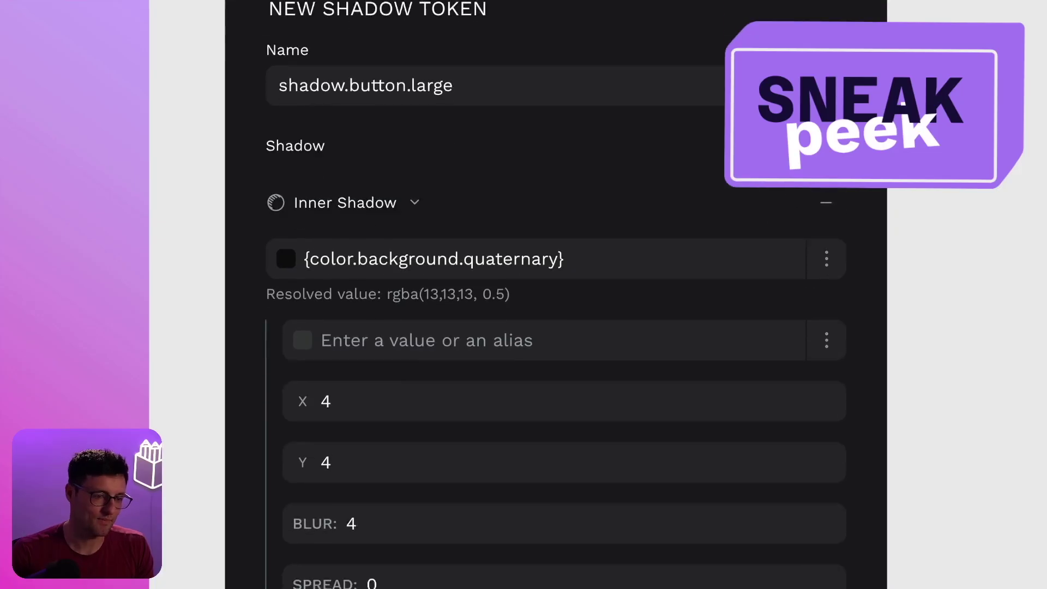
scroll(534, 327, down, 3)
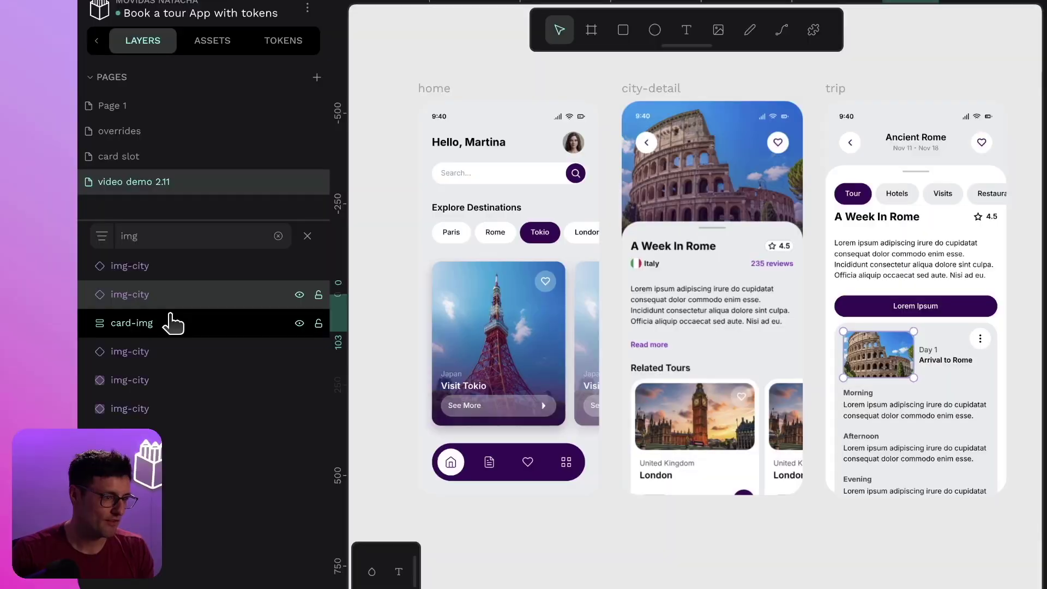
Step: Select the img-city layers and set their city component property to paris
shift+click(158, 387)
shift+click(165, 411)
shift+click(168, 493)
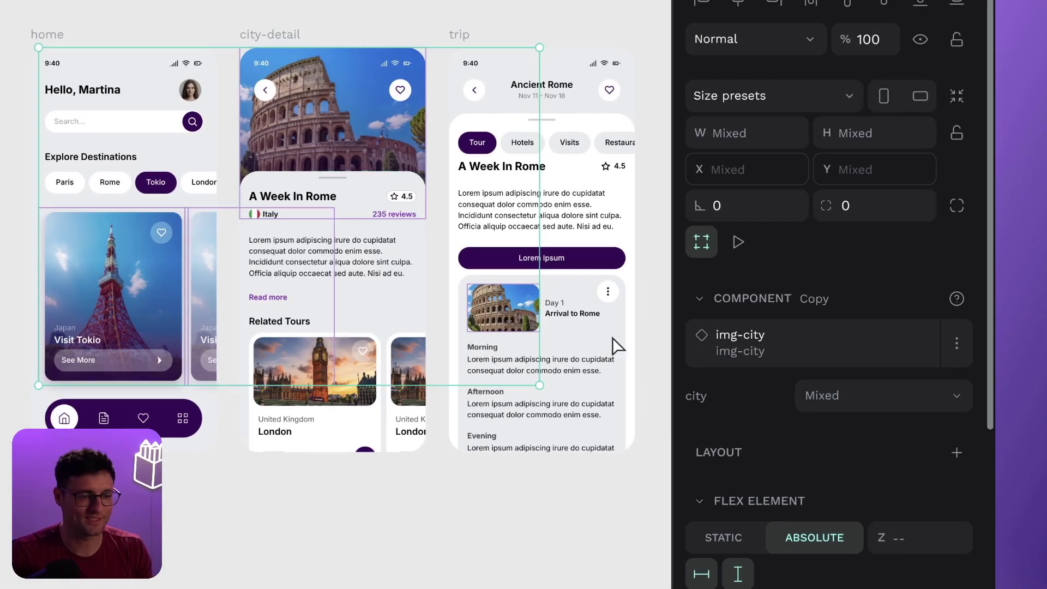
click(944, 407)
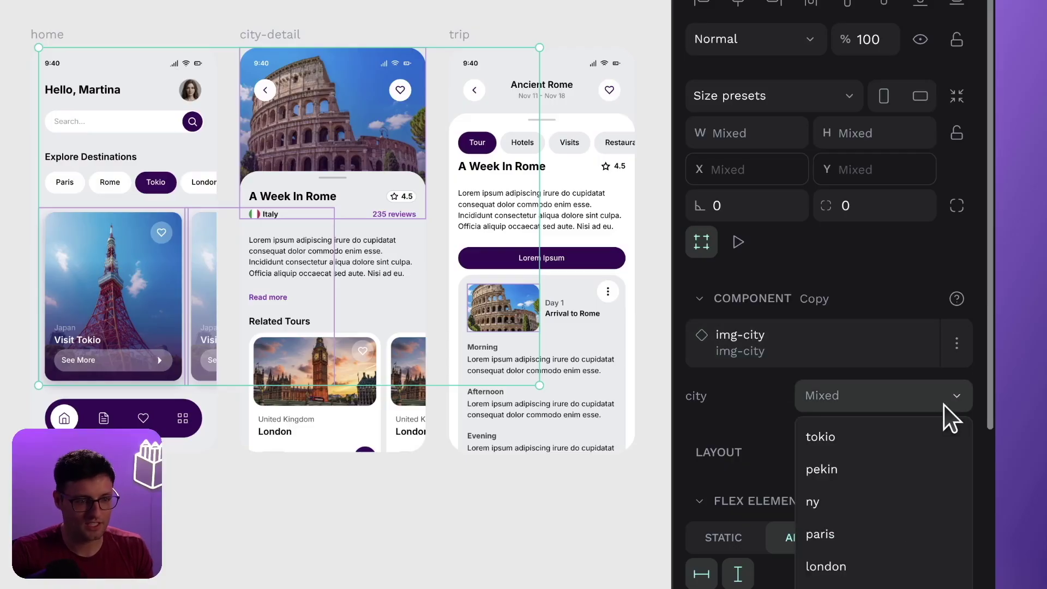
click(872, 534)
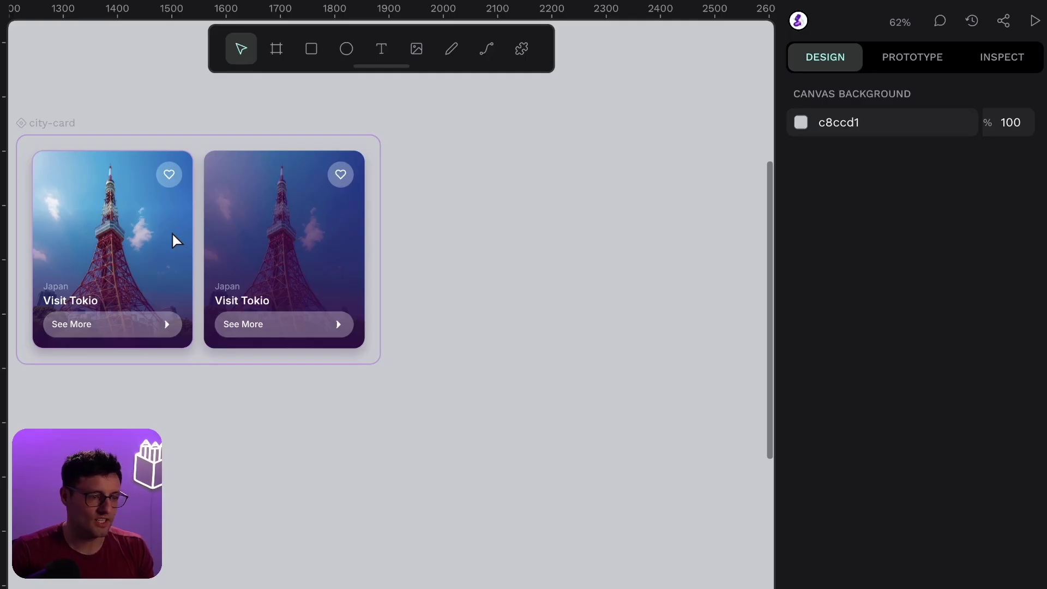
click(174, 237)
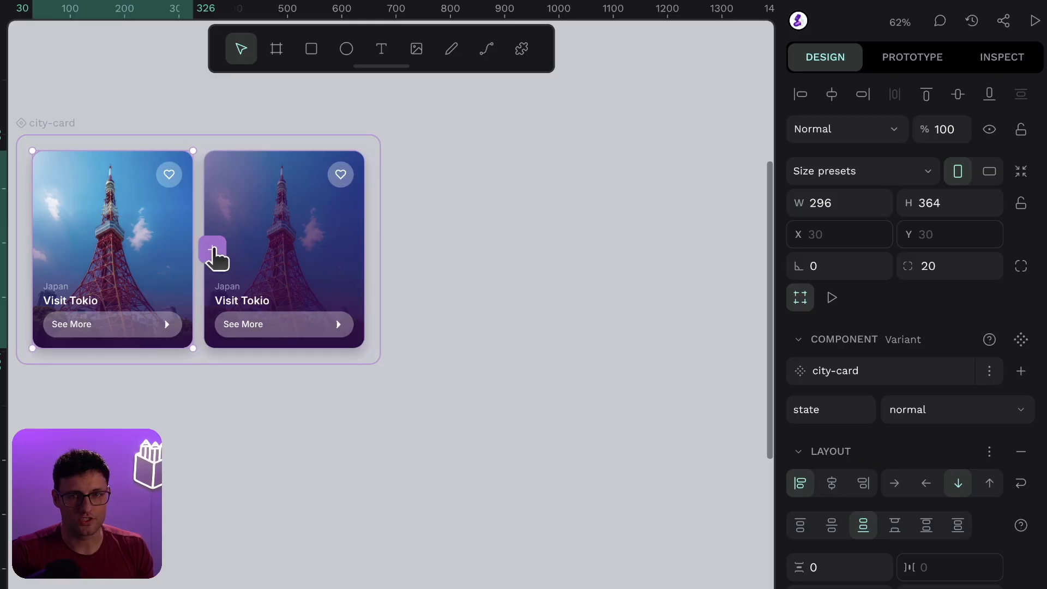
Step: Add Value 3, Value 4 and Value 5 variants to city-card using + and Ctrl+D
click(212, 249)
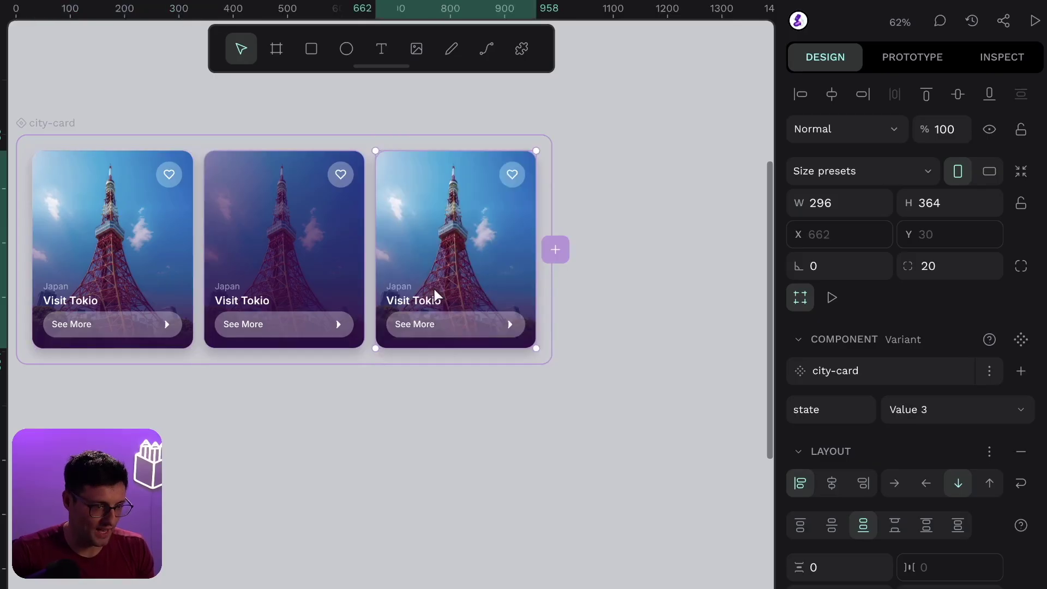
click(302, 256)
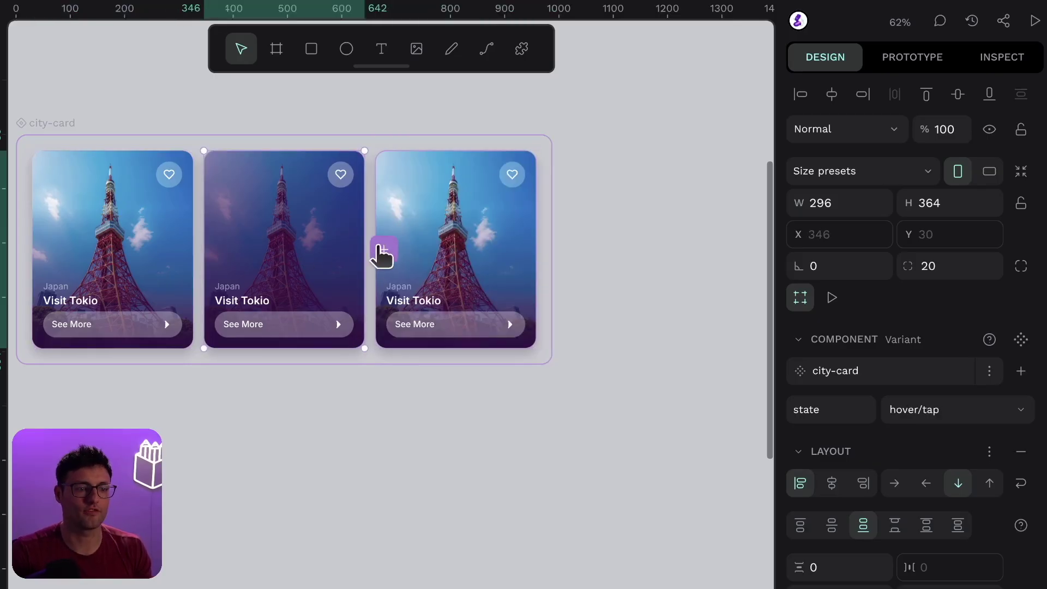
key(ctrl+d)
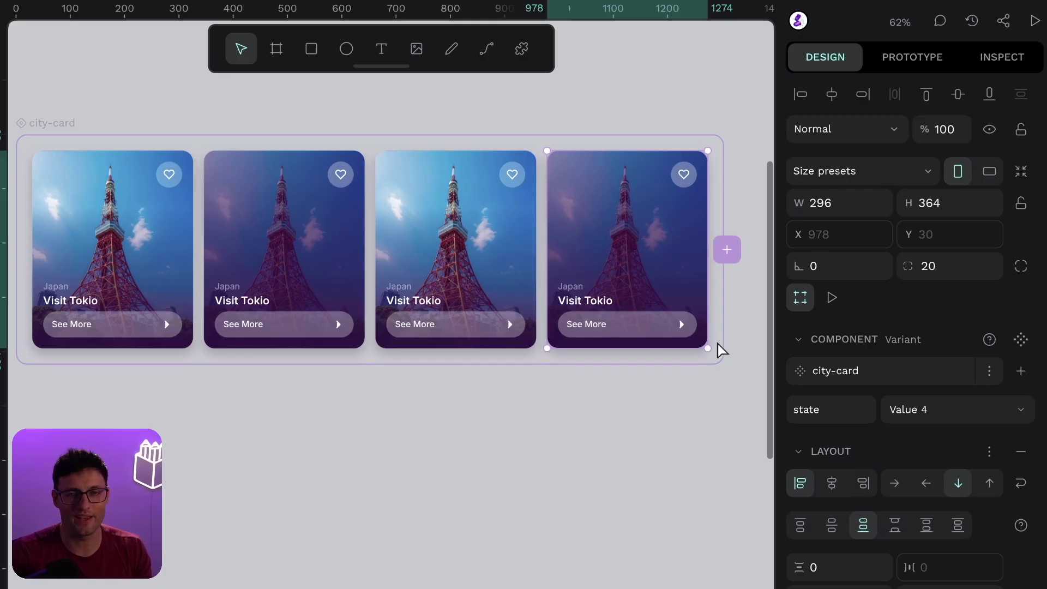
click(726, 256)
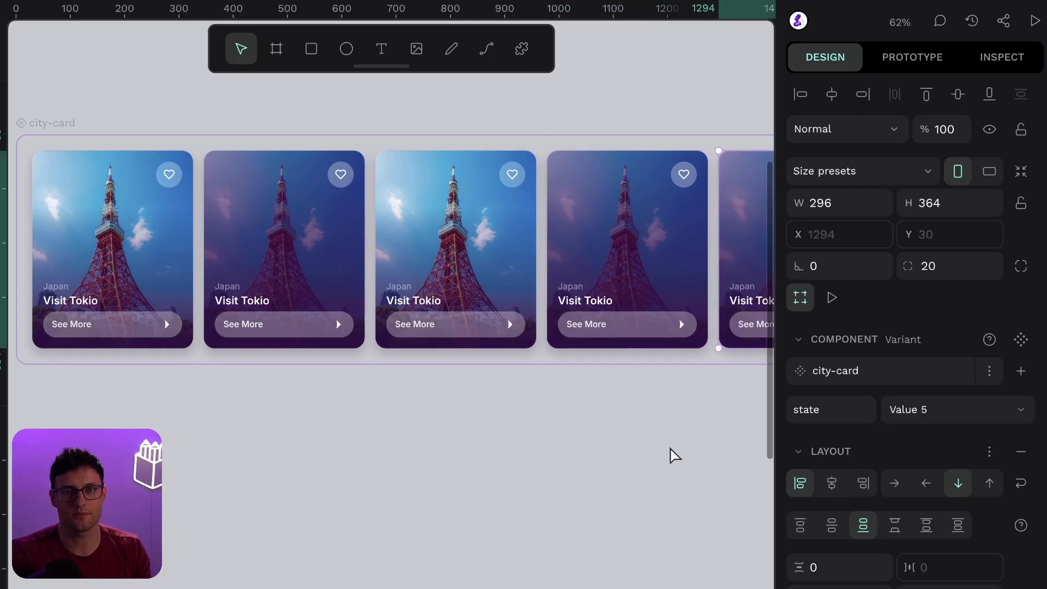
scroll(680, 444, right, 5)
click(603, 270)
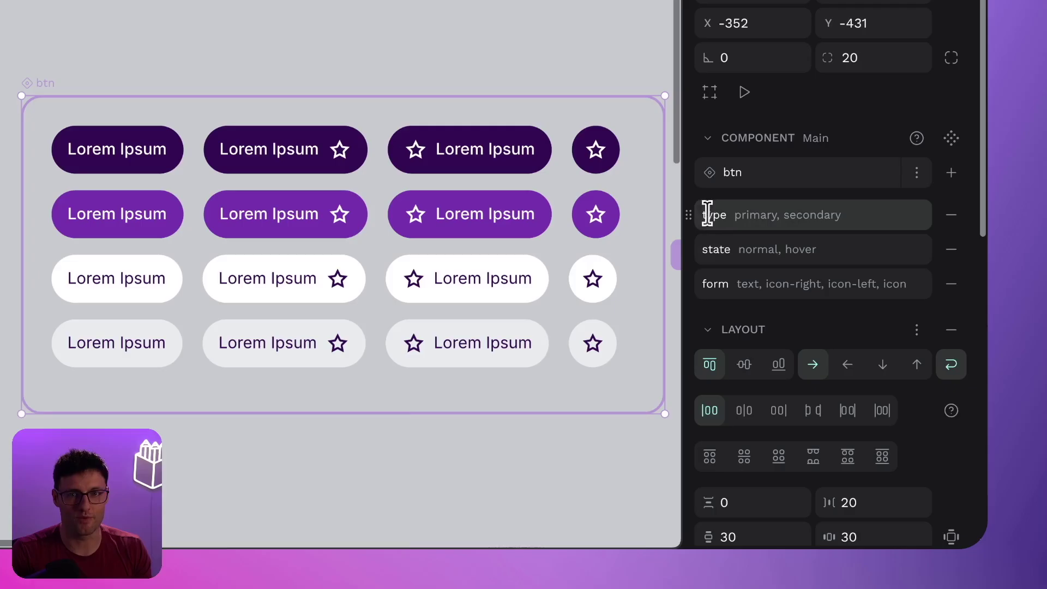
Step: Move the type property below state so the order is state, type, form
mouse_move(694, 217)
mouse_down()
mouse_move(692, 292)
mouse_move(696, 205)
mouse_move(695, 303)
mouse_move(692, 201)
mouse_up()
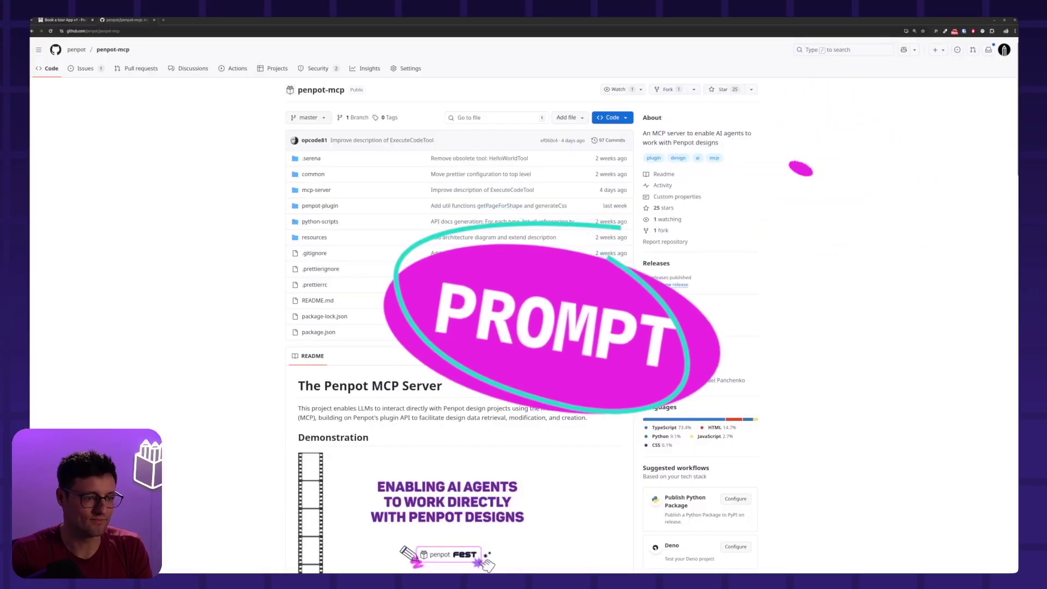
Step: Launch the Penpot MCP Plugin, connect it to the MCP server, and begin the design-systems prompt
scroll(587, 342, down, 5)
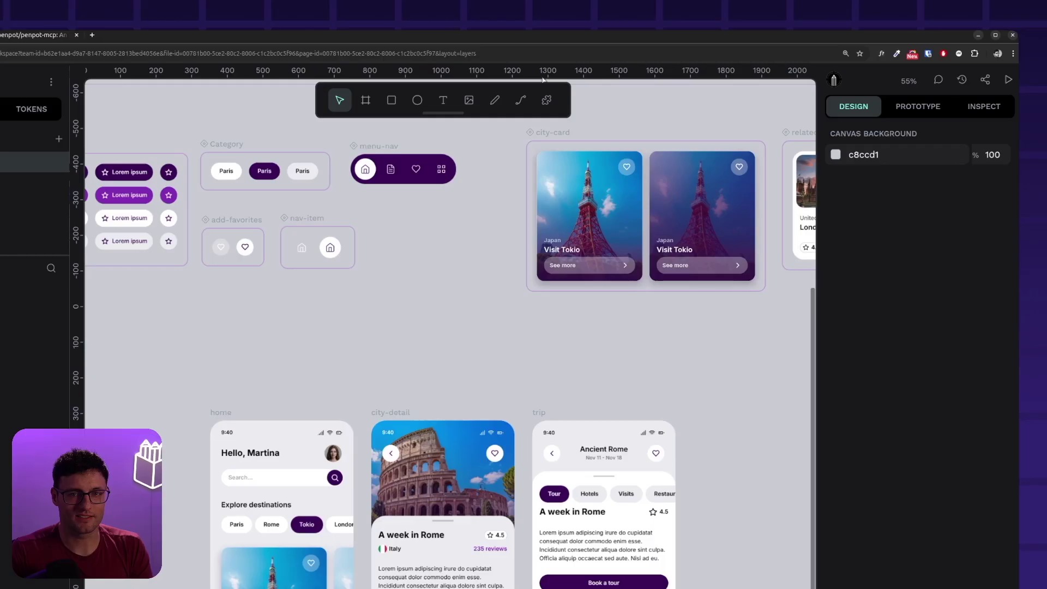
click(546, 100)
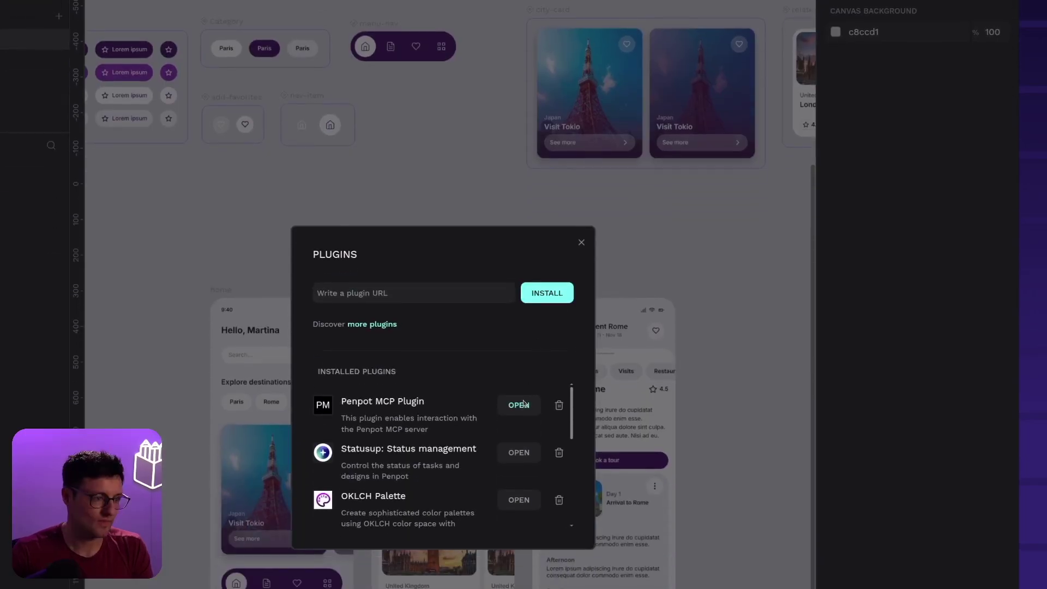
click(519, 405)
click(764, 30)
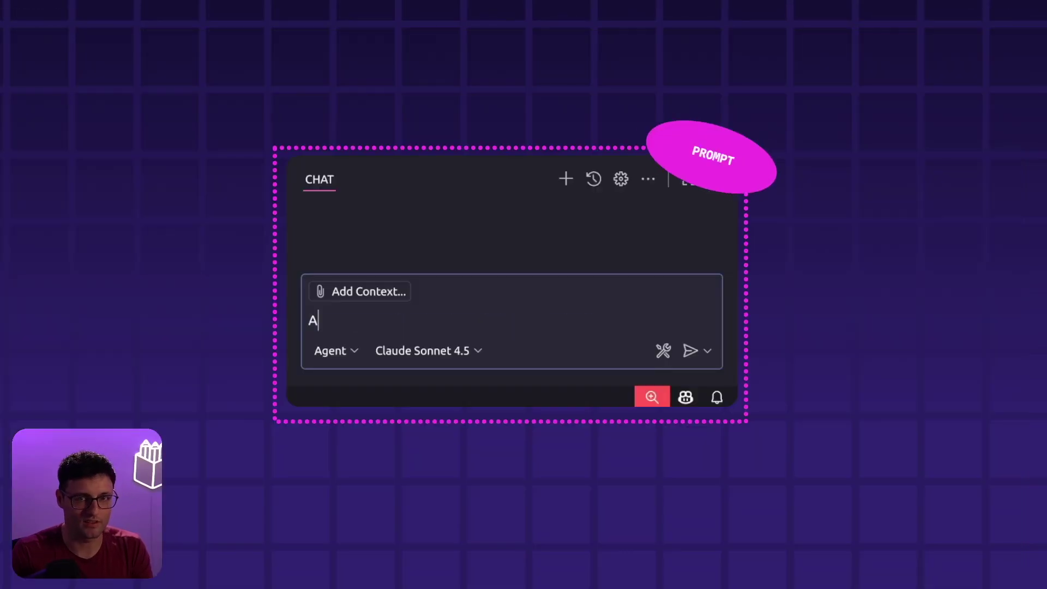
text(s a Code Generation AI spezialiced in Design Systems documentation,)
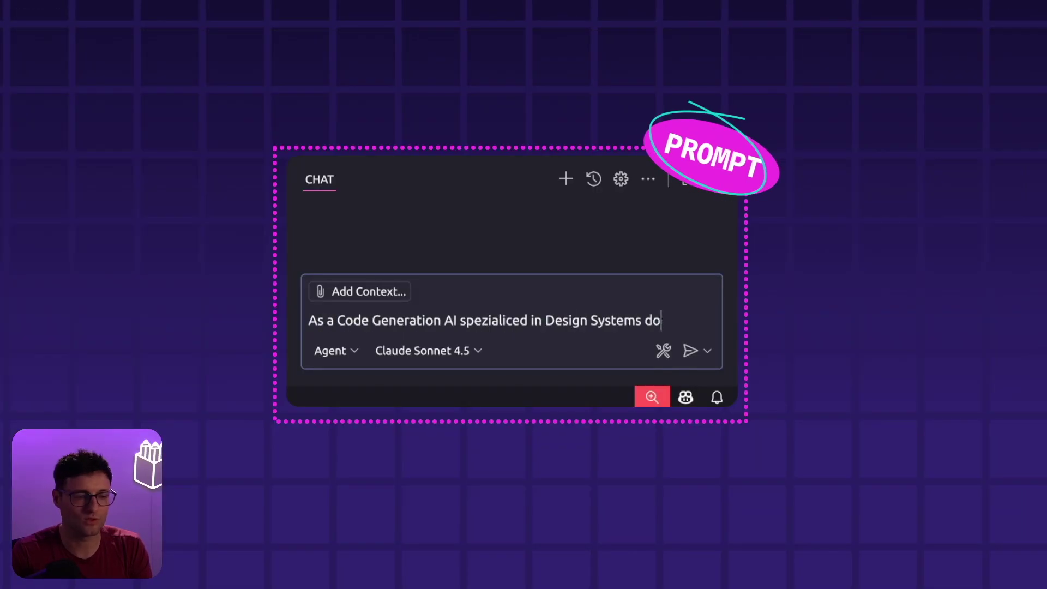
text( your task is to fully extract and infer the Design System data from th)
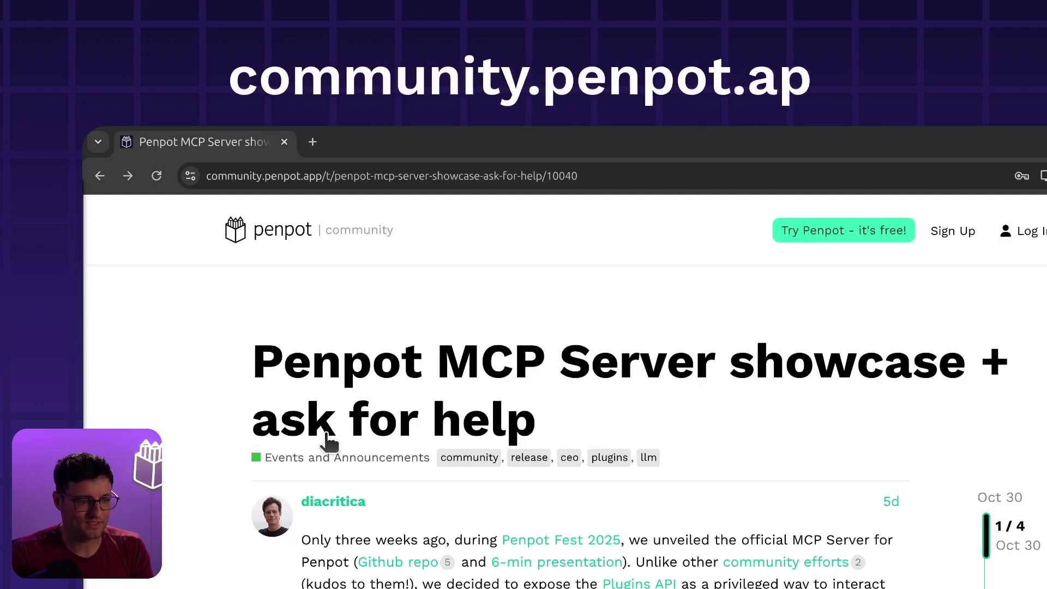
Step: Highlight 'ask for help' in the forum post title, then clear the highlight
drag(251, 433, 540, 427)
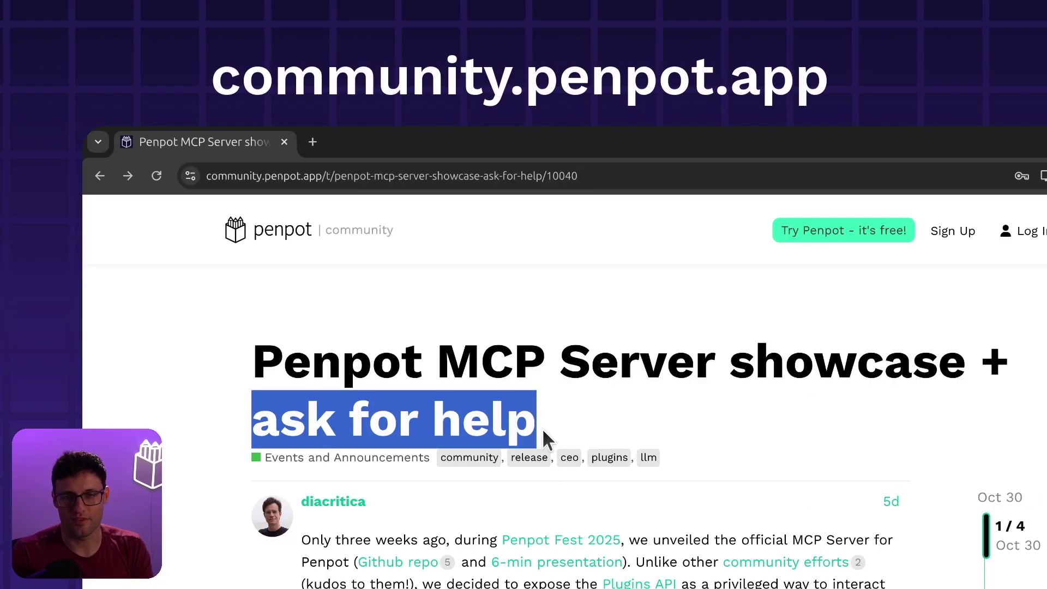
click(916, 525)
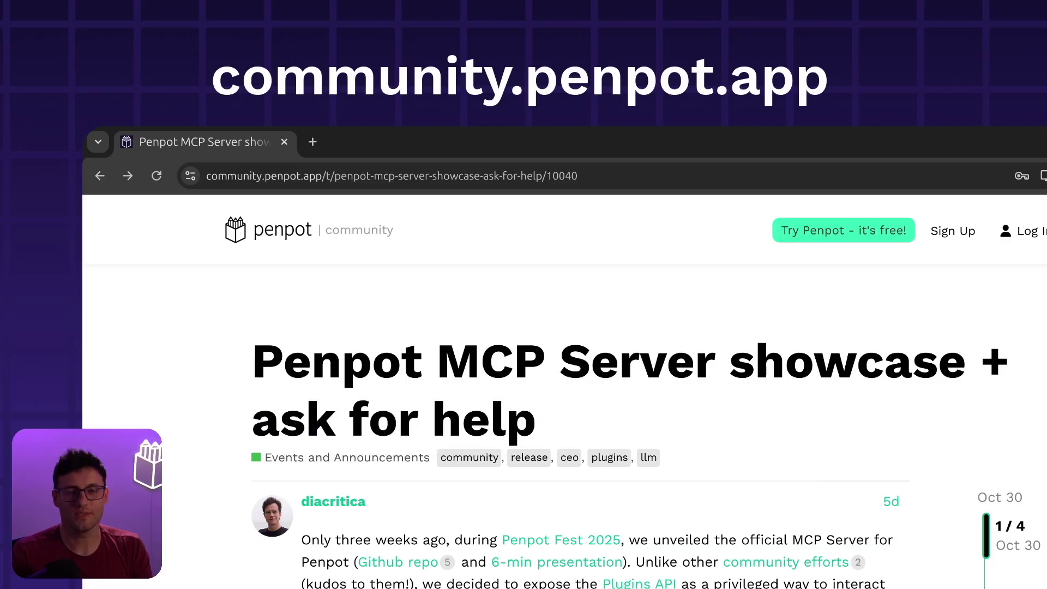